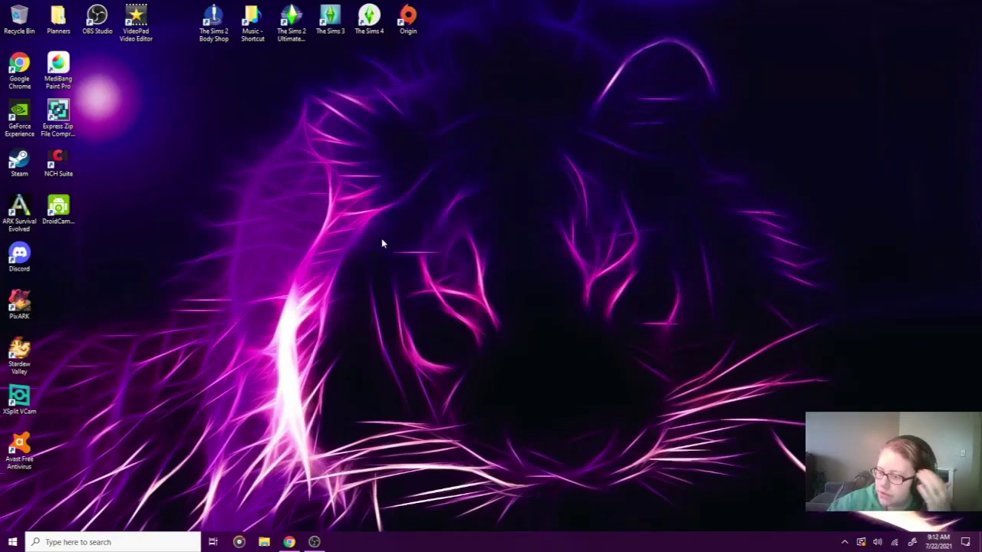
Open the StreamElements dashboard in Chrome and expand Streaming tools in the sidebar
{"action": "left_click", "coordinate": [289, 543]}
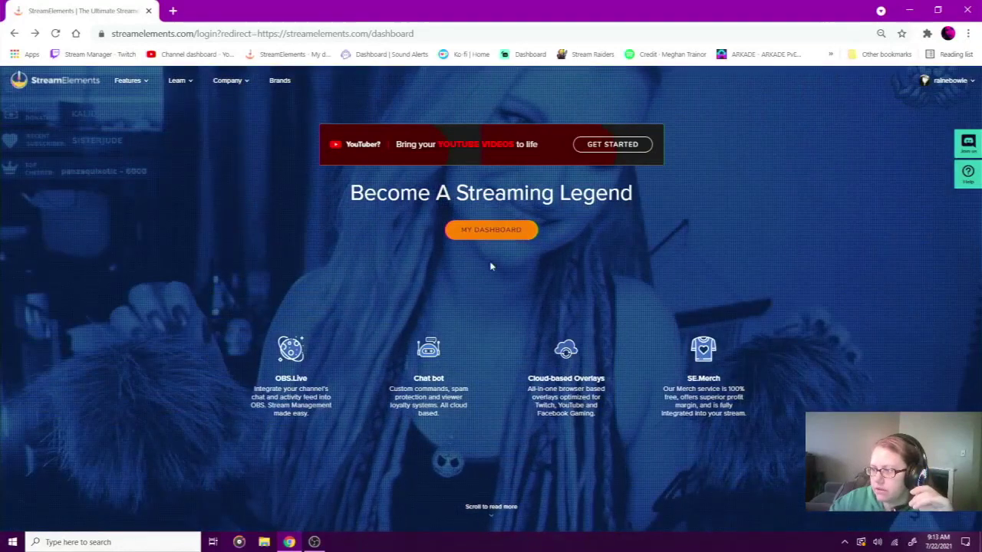
{"action": "left_click", "coordinate": [489, 237]}
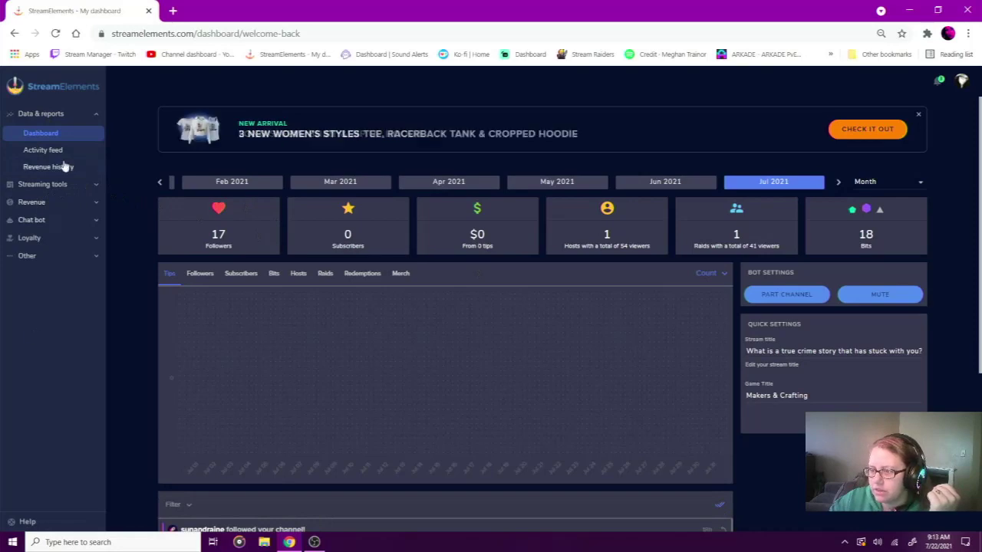
{"action": "left_click", "coordinate": [97, 189]}
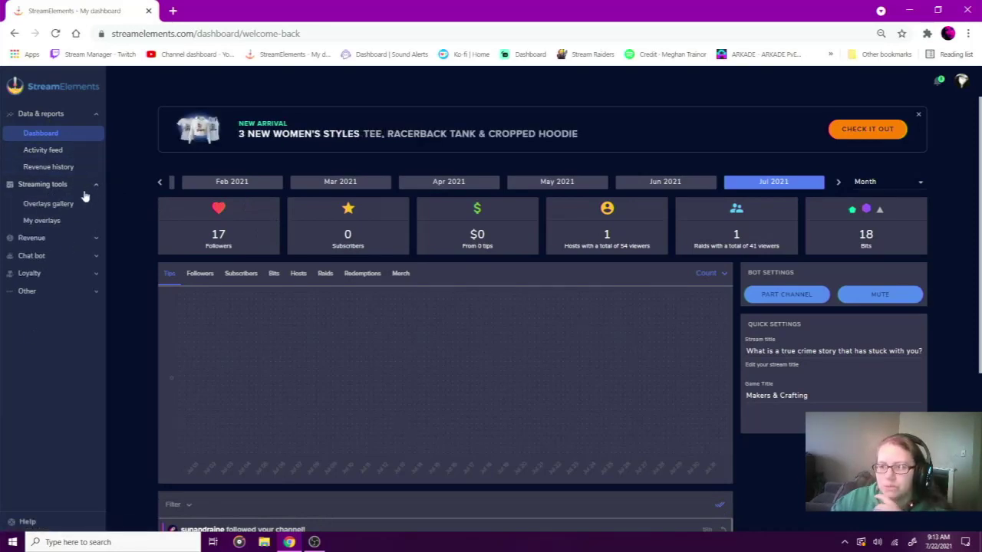
Open the Overlays gallery and scroll through the available super themes
{"action": "left_click", "coordinate": [68, 204]}
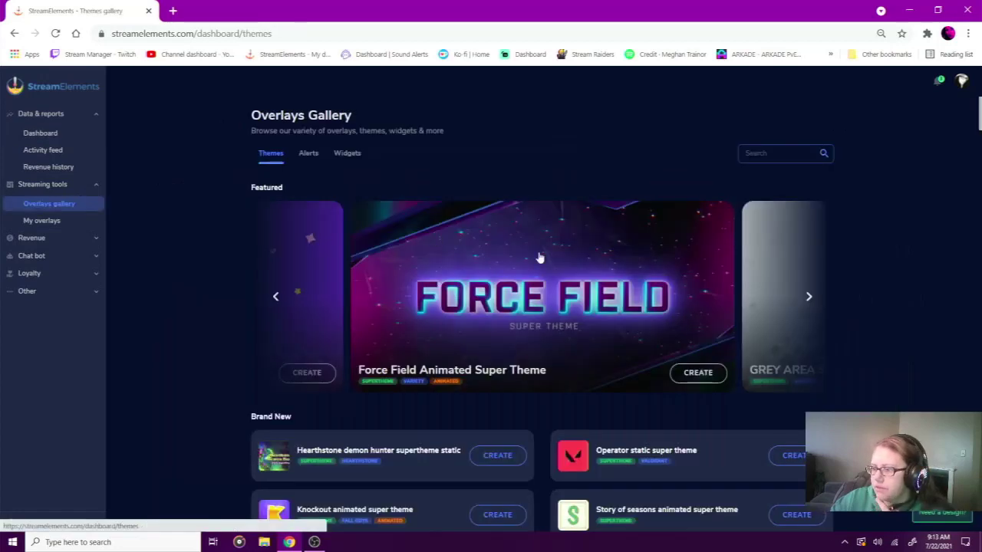
{"action": "scroll", "coordinate": [839, 312], "scroll_direction": "down", "scroll_amount": 1}
{"action": "scroll", "coordinate": [838, 312], "scroll_direction": "down", "scroll_amount": 9}
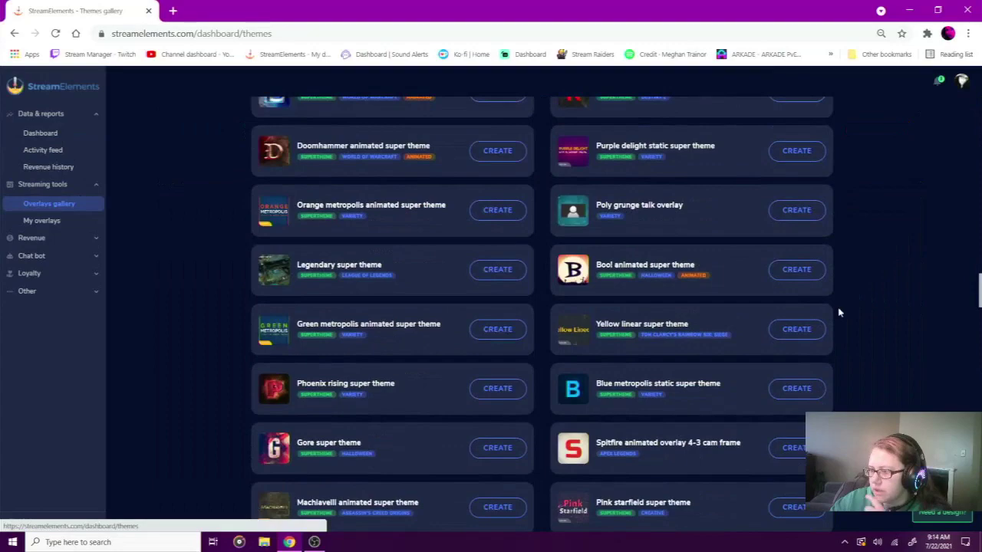
{"action": "scroll", "coordinate": [838, 312], "scroll_direction": "up", "scroll_amount": 10}
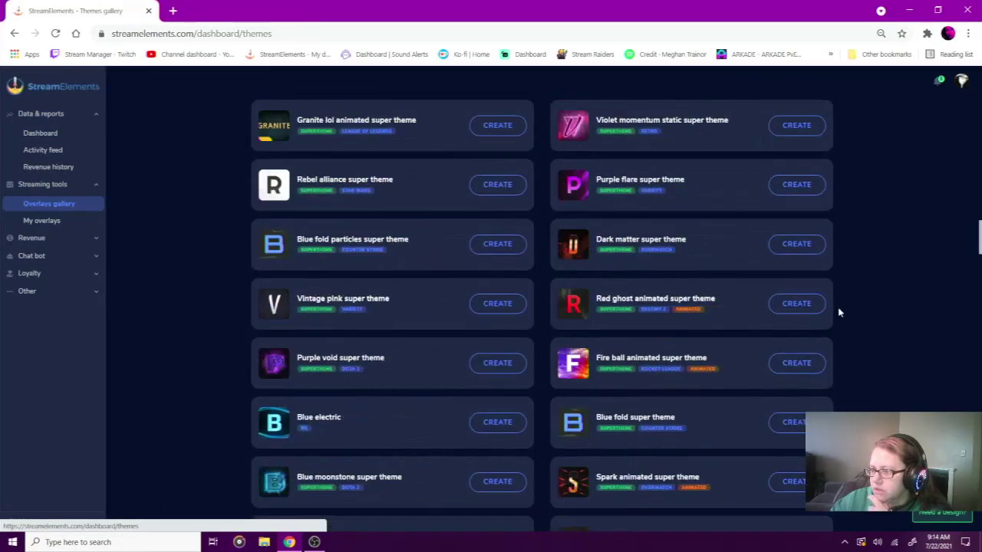
{"action": "scroll", "coordinate": [838, 310], "scroll_direction": "up", "scroll_amount": 4}
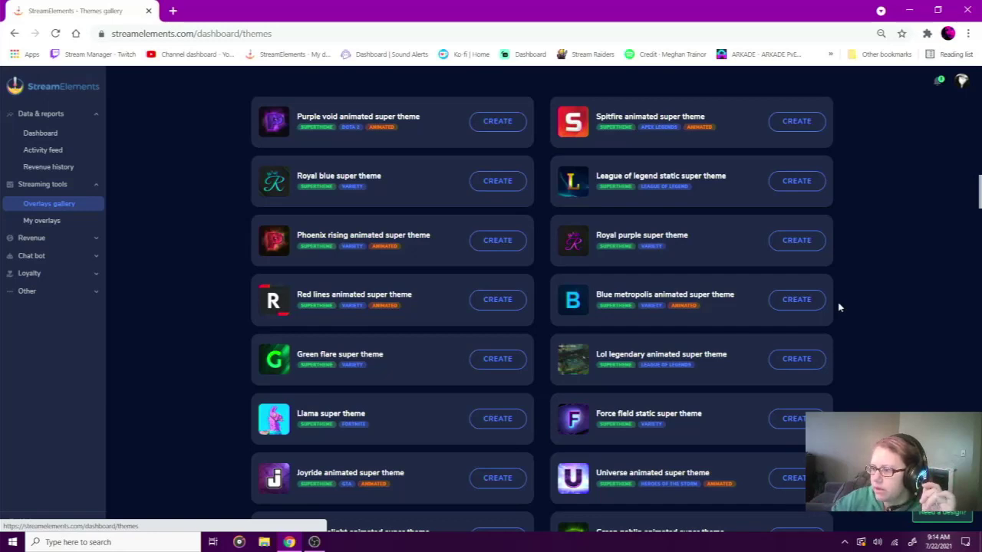
Preview each Green flare scene, including Starting Soon, Be Right Back and Stream Ended, then cancel
{"action": "left_click", "coordinate": [497, 358]}
{"action": "left_click", "coordinate": [481, 338]}
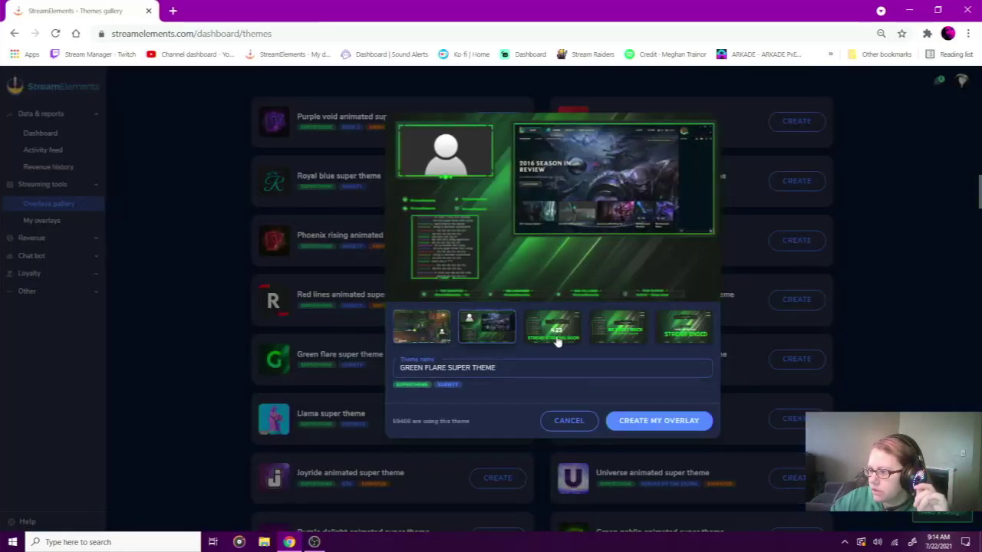
{"action": "left_click", "coordinate": [559, 340]}
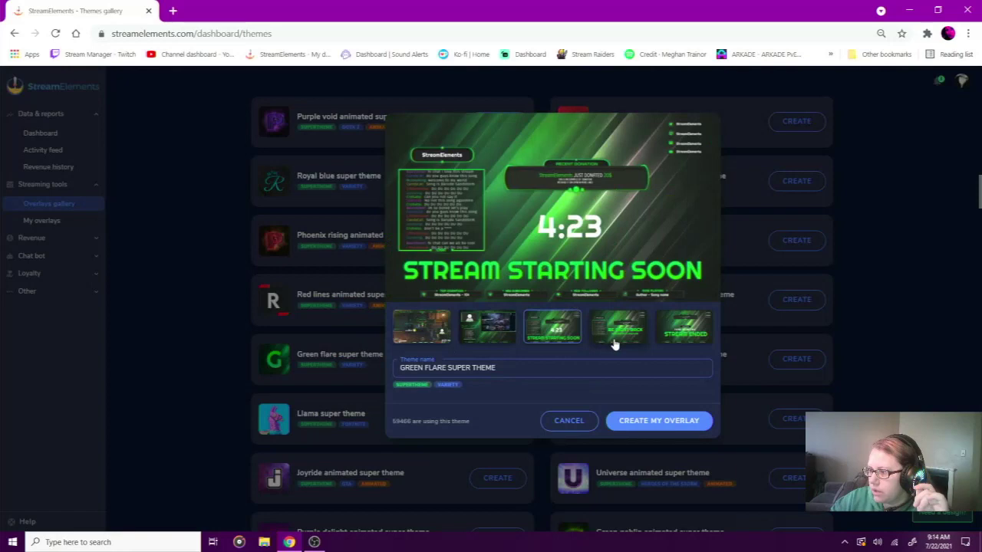
{"action": "left_click", "coordinate": [617, 341]}
{"action": "left_click", "coordinate": [674, 338]}
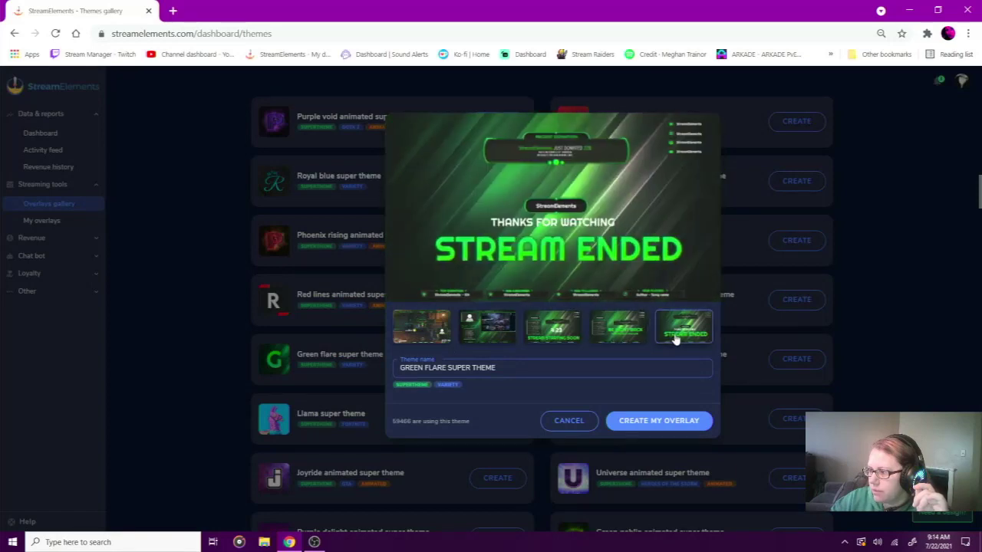
{"action": "left_click", "coordinate": [473, 323]}
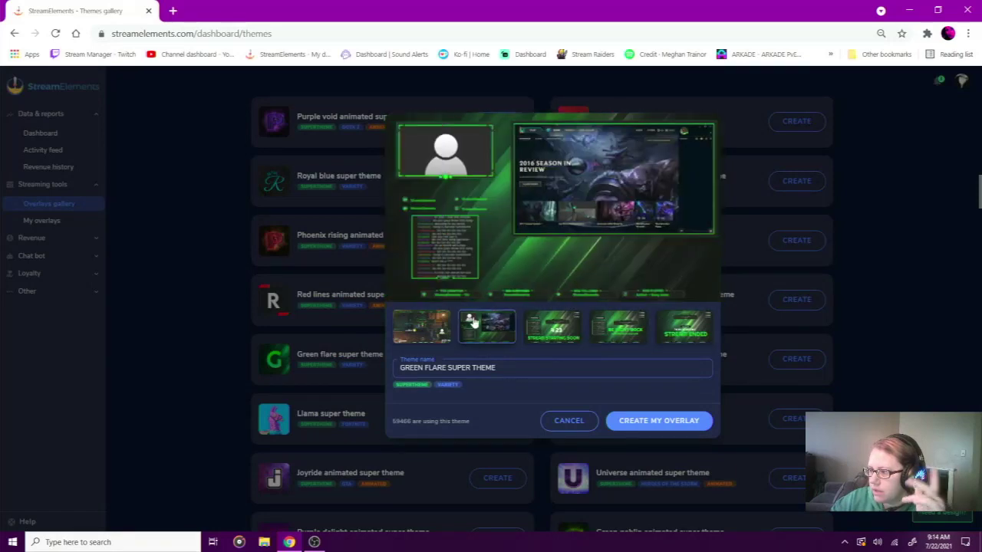
{"action": "left_click", "coordinate": [420, 328]}
{"action": "left_click", "coordinate": [566, 422]}
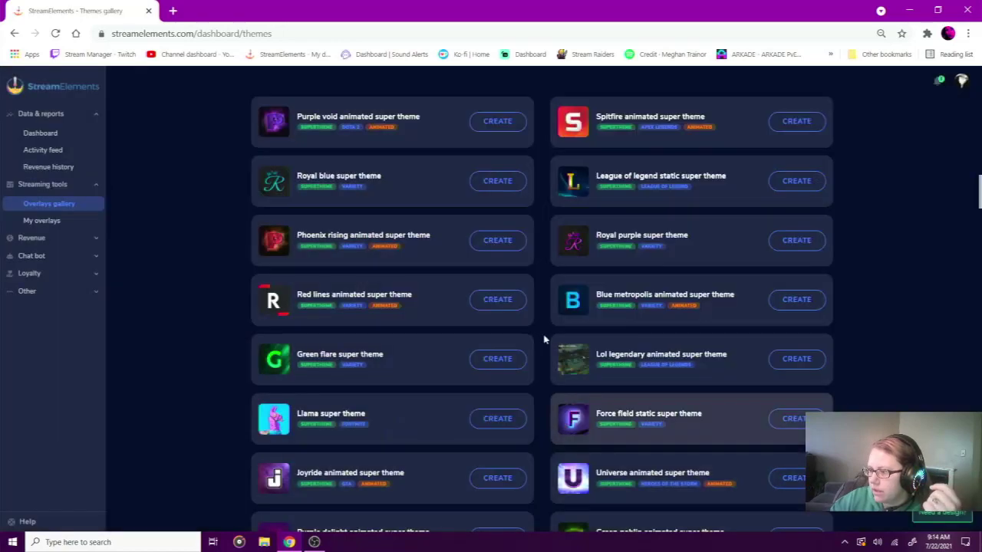
Search themes for 'static', create Green Metropolis static super theme, and go to My overlays
{"action": "scroll", "coordinate": [426, 339], "scroll_direction": "down", "scroll_amount": 2}
{"action": "scroll", "coordinate": [422, 338], "scroll_direction": "up", "scroll_amount": 10}
{"action": "left_click", "coordinate": [771, 156]}
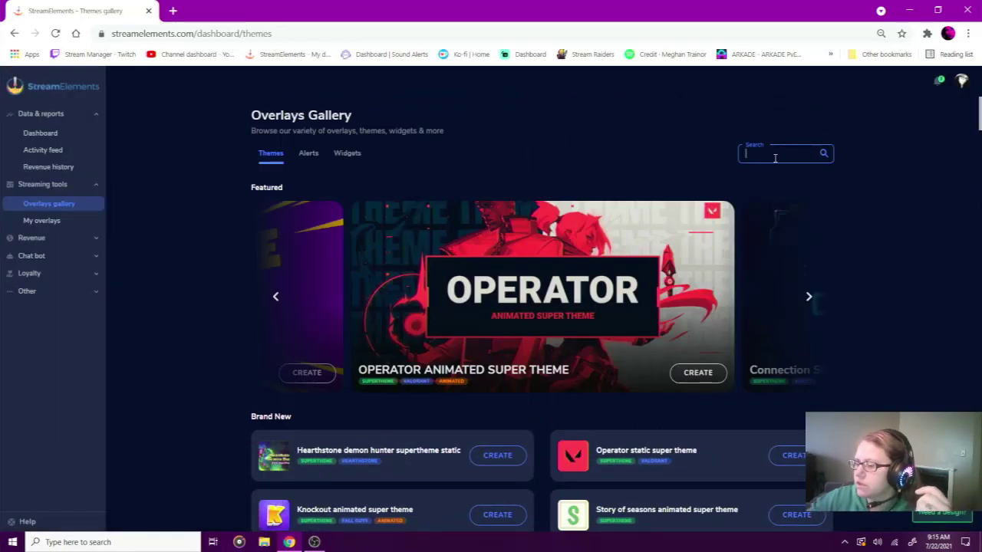
{"action": "type", "text": "static"}
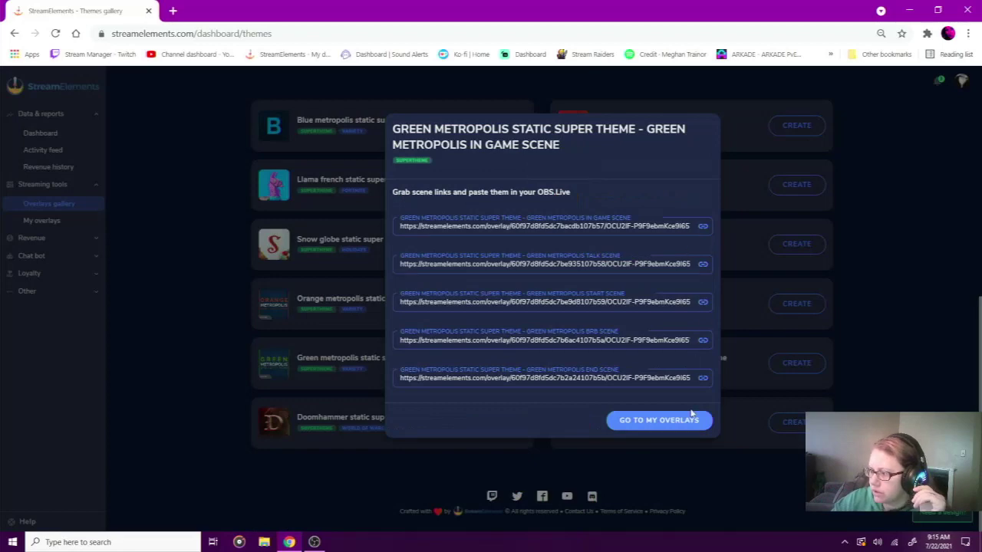
{"action": "left_click", "coordinate": [660, 420]}
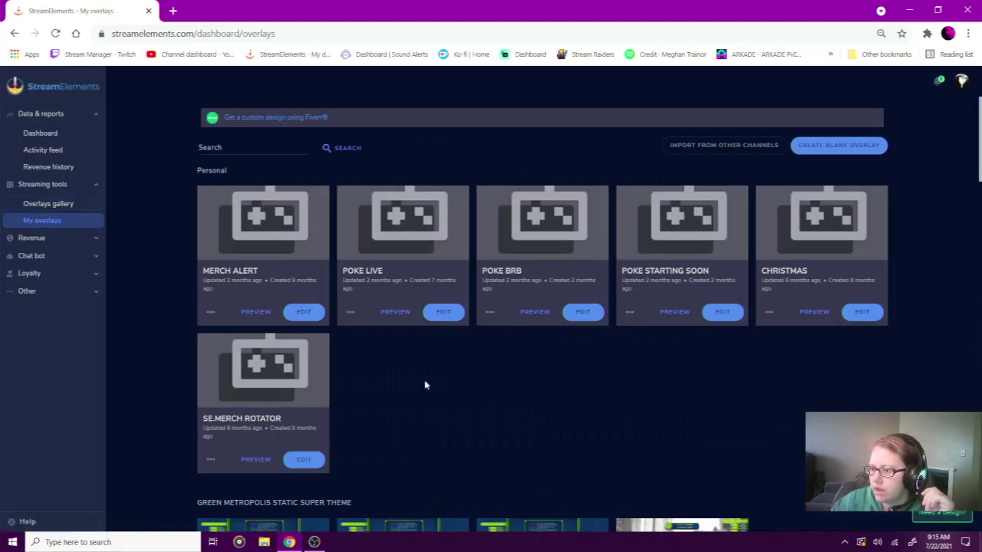
Scroll to the Green Metropolis row and edit its Stream Starting Soon scene
{"action": "scroll", "coordinate": [440, 396], "scroll_direction": "down", "scroll_amount": 5}
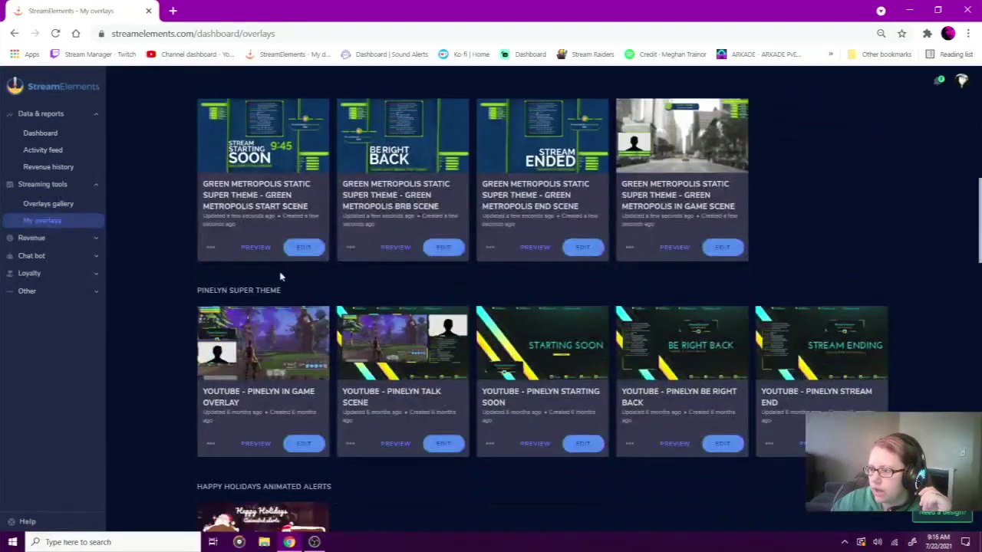
{"action": "scroll", "coordinate": [410, 299], "scroll_direction": "down", "scroll_amount": 4}
{"action": "scroll", "coordinate": [411, 300], "scroll_direction": "up", "scroll_amount": 2}
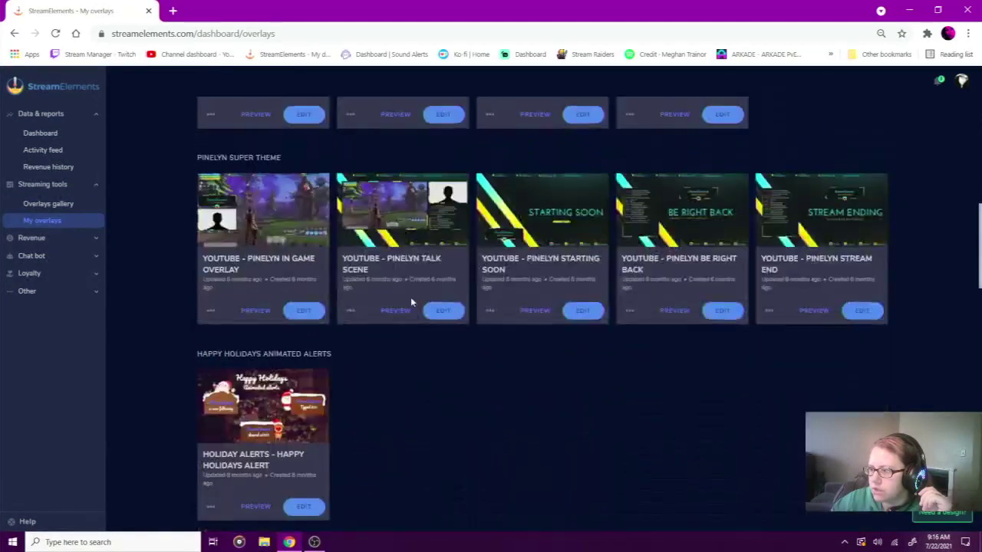
{"action": "scroll", "coordinate": [411, 297], "scroll_direction": "up", "scroll_amount": 3}
{"action": "scroll", "coordinate": [714, 324], "scroll_direction": "down", "scroll_amount": 12}
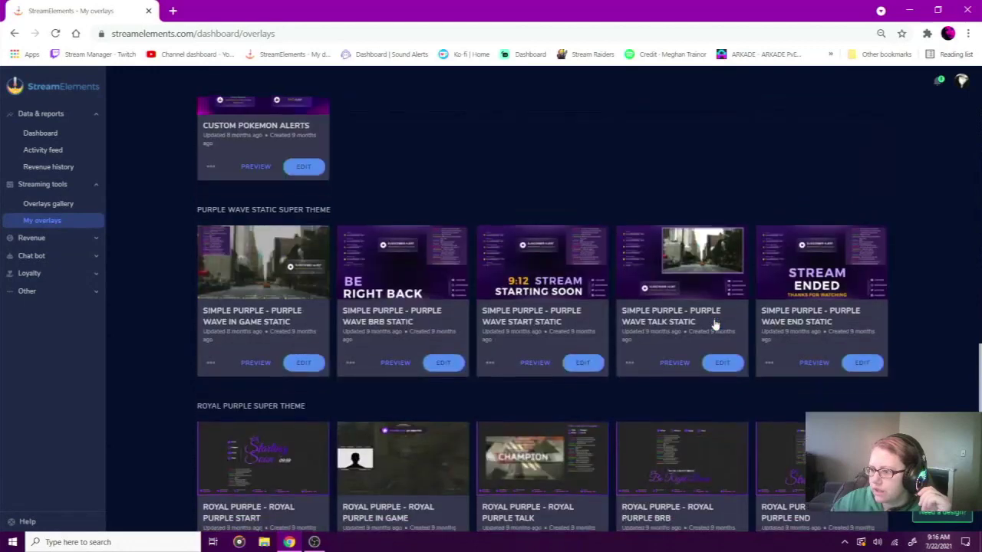
{"action": "scroll", "coordinate": [714, 325], "scroll_direction": "down", "scroll_amount": 1}
{"action": "scroll", "coordinate": [714, 324], "scroll_direction": "down", "scroll_amount": 4}
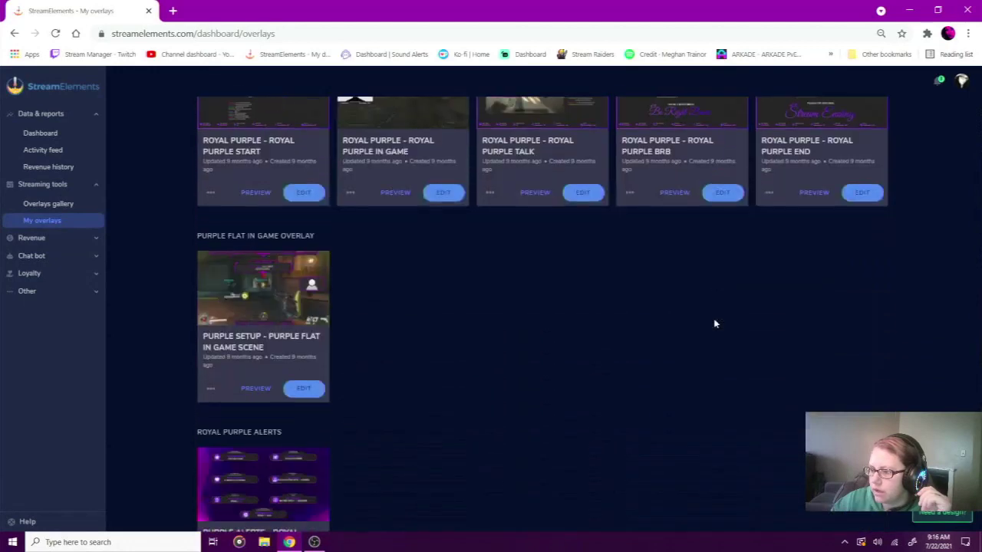
{"action": "scroll", "coordinate": [714, 323], "scroll_direction": "up", "scroll_amount": 10}
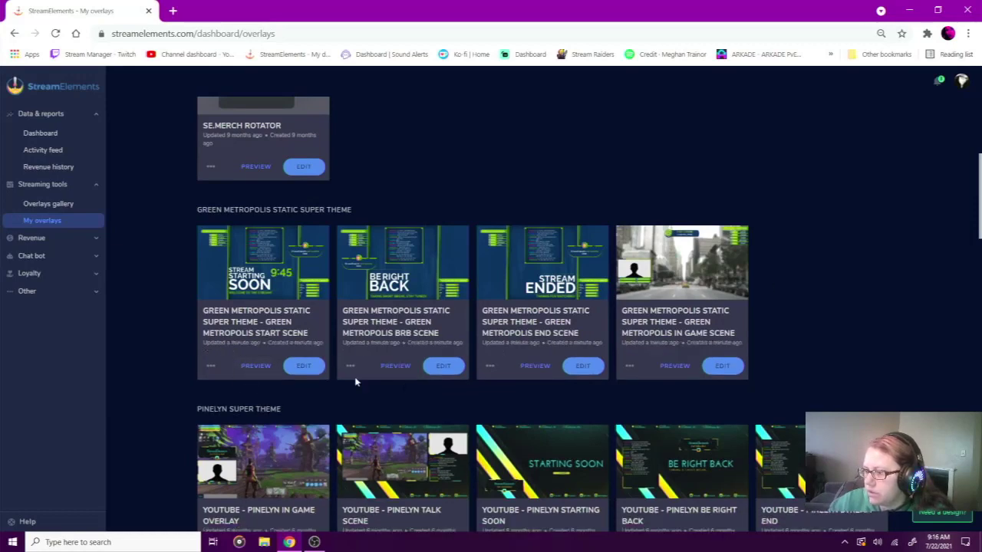
{"action": "left_click", "coordinate": [307, 371]}
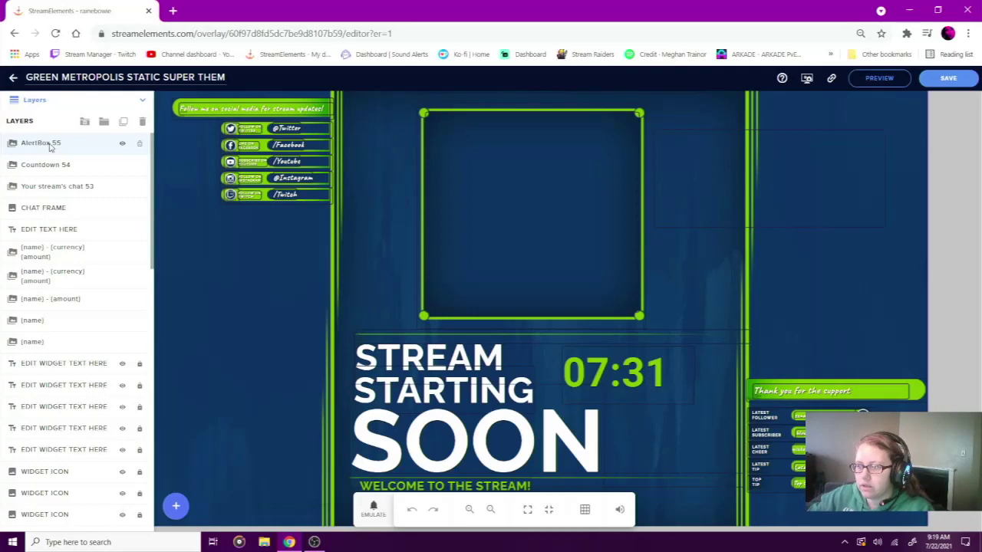
{"action": "scroll", "coordinate": [93, 376], "scroll_direction": "down", "scroll_amount": 5}
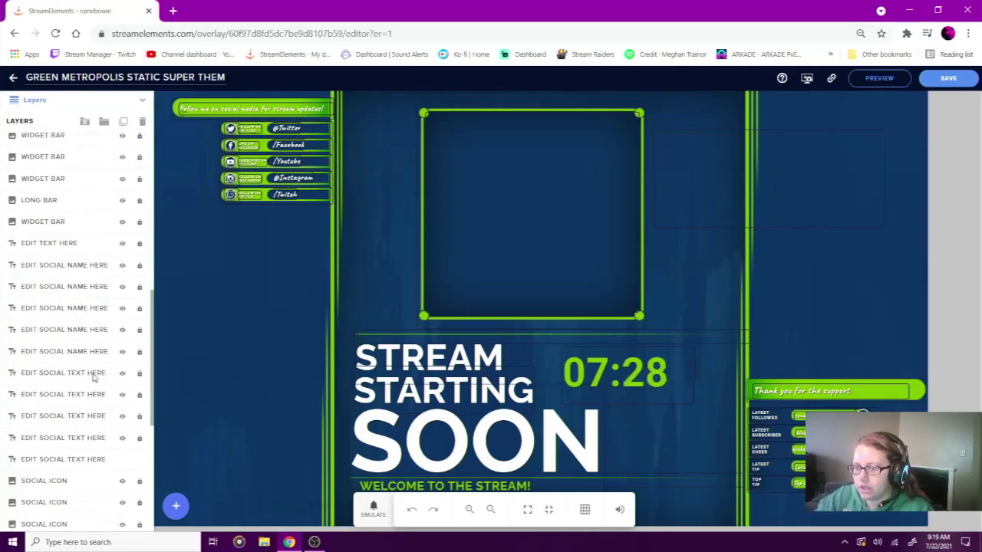
{"action": "scroll", "coordinate": [69, 414], "scroll_direction": "down", "scroll_amount": 4}
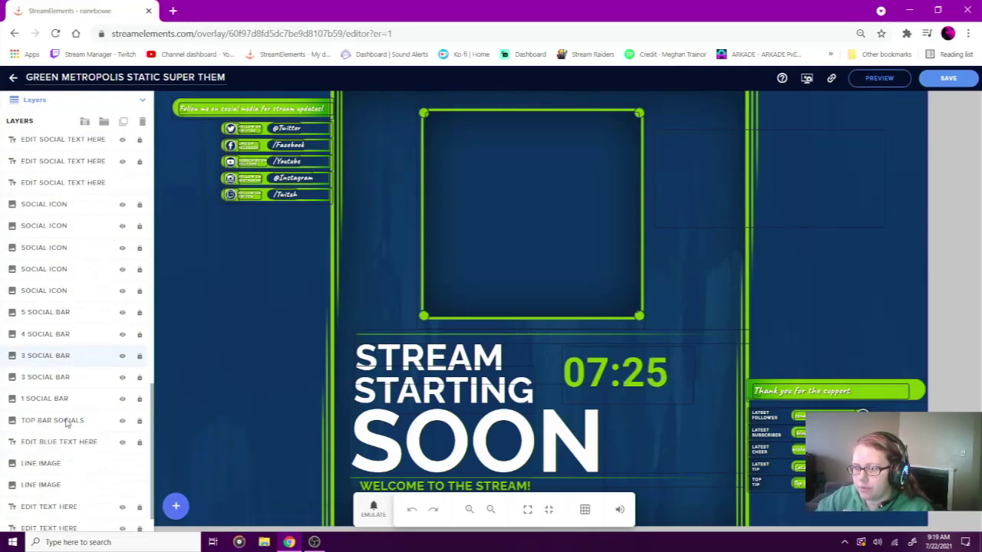
{"action": "scroll", "coordinate": [67, 422], "scroll_direction": "down", "scroll_amount": 2}
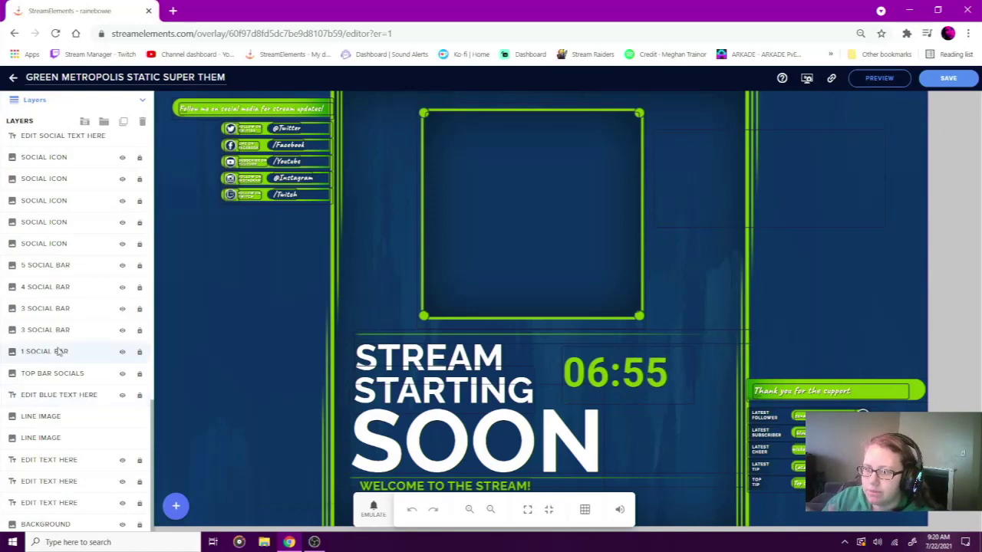
{"action": "scroll", "coordinate": [57, 329], "scroll_direction": "up", "scroll_amount": 1}
{"action": "scroll", "coordinate": [57, 330], "scroll_direction": "up", "scroll_amount": 5}
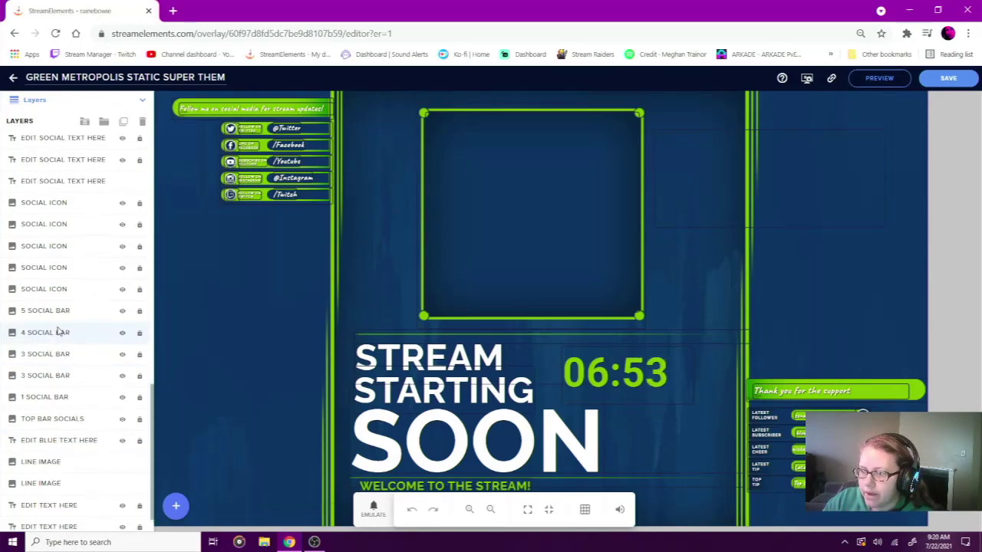
{"action": "scroll", "coordinate": [58, 330], "scroll_direction": "down", "scroll_amount": 6}
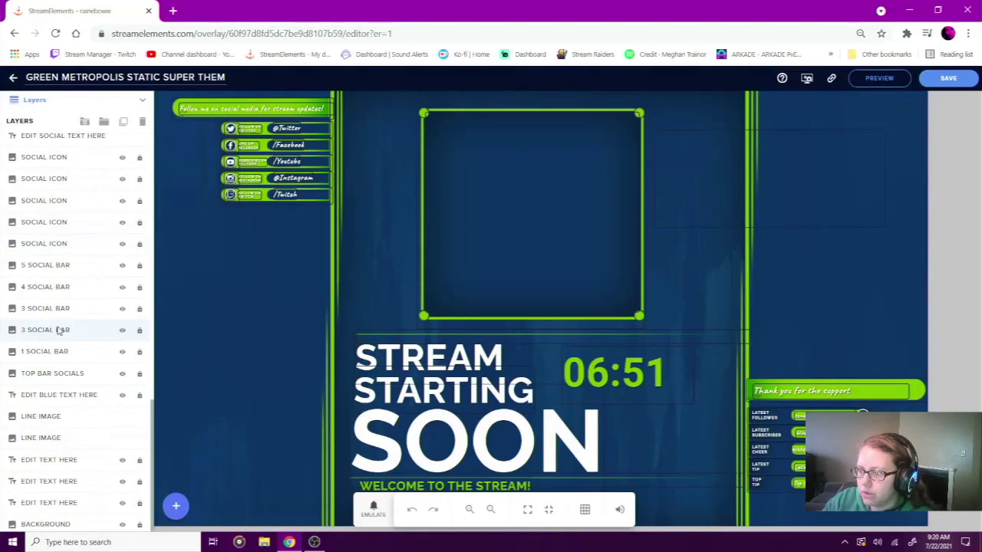